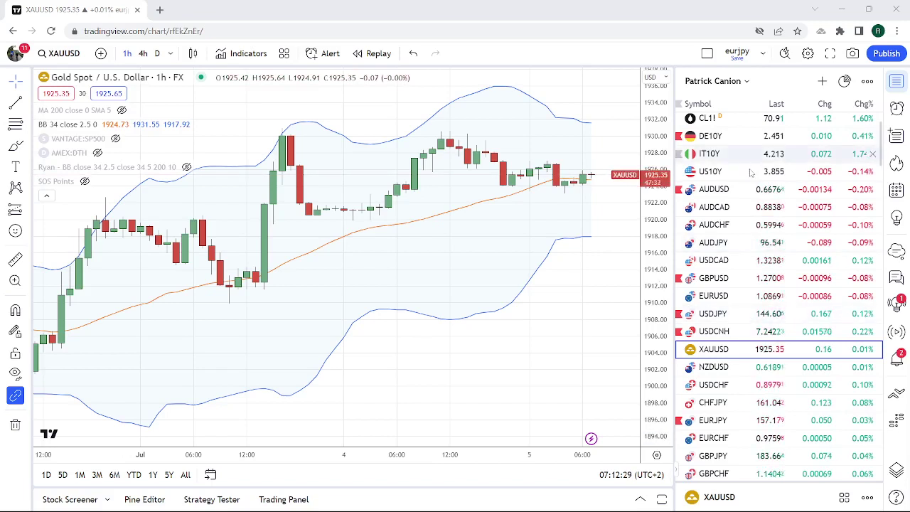
# - Load the AUDUSD chart from the watchlist, keeping its 34-period, 2.5-deviation Bollinger Bands
pyautogui.click(722, 191)
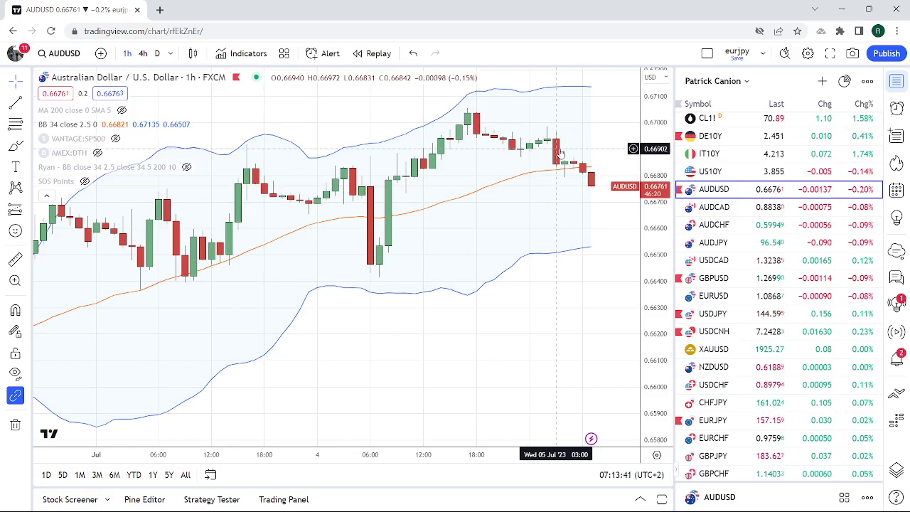
# - Load the CL1! crude oil chart and change it to the 1D daily interval
pyautogui.click(716, 121)
pyautogui.scroll(-3, 501, 186)
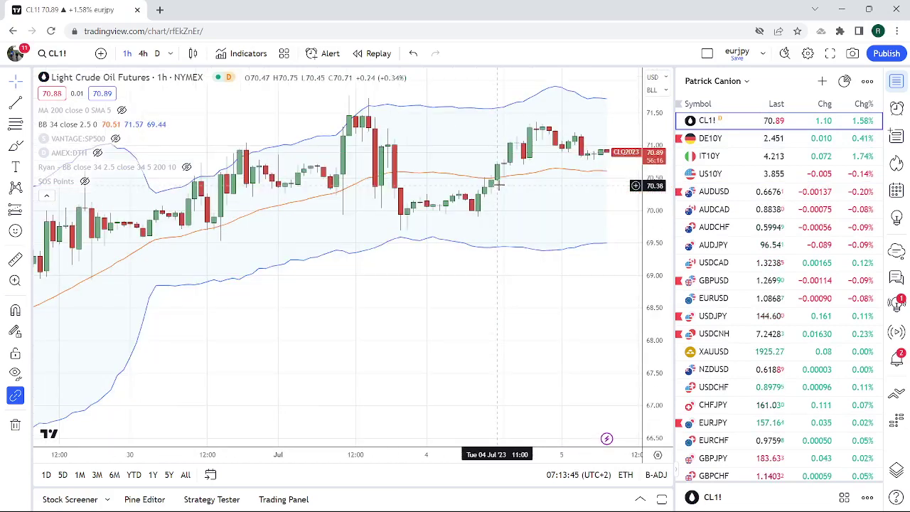
pyautogui.scroll(-1, 501, 186)
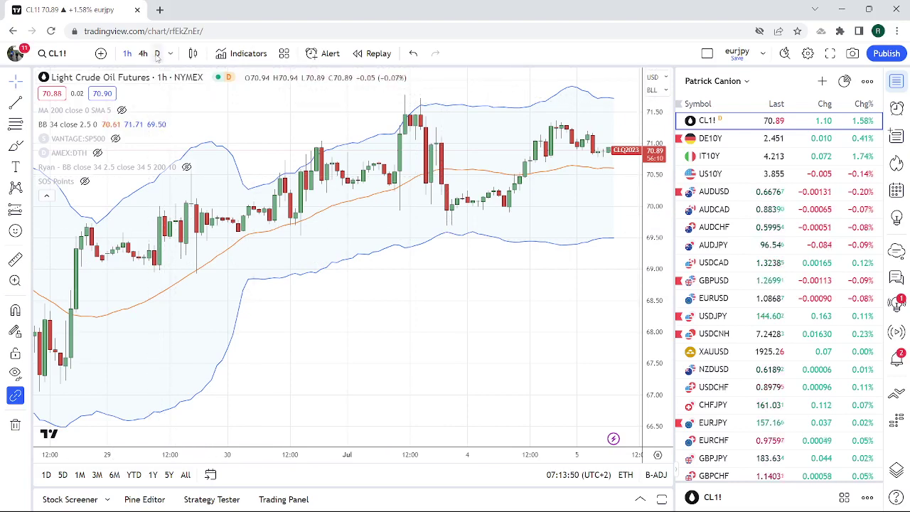
pyautogui.write('1D')
pyautogui.press('Return')
pyautogui.scroll(3, 315, 234)
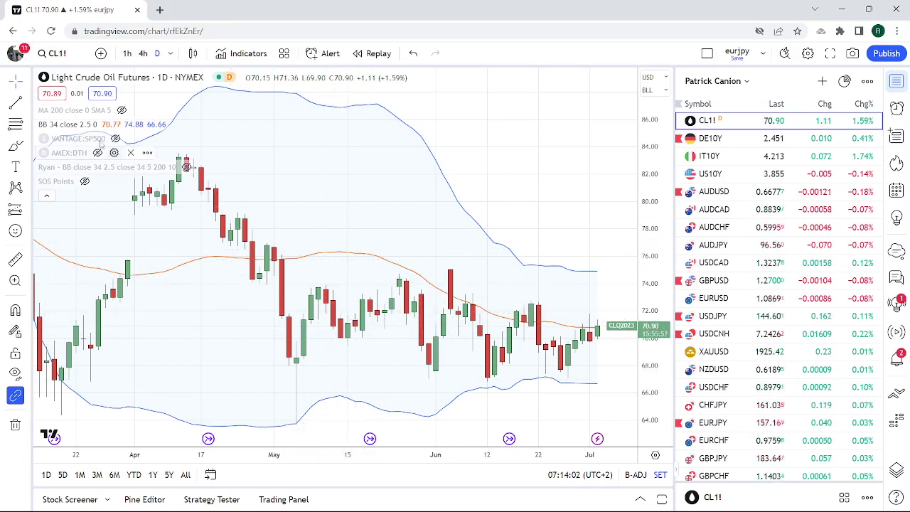
# - Draw an Extended Line from the April 13 high down to a point around May 16
pyautogui.click(28, 104)
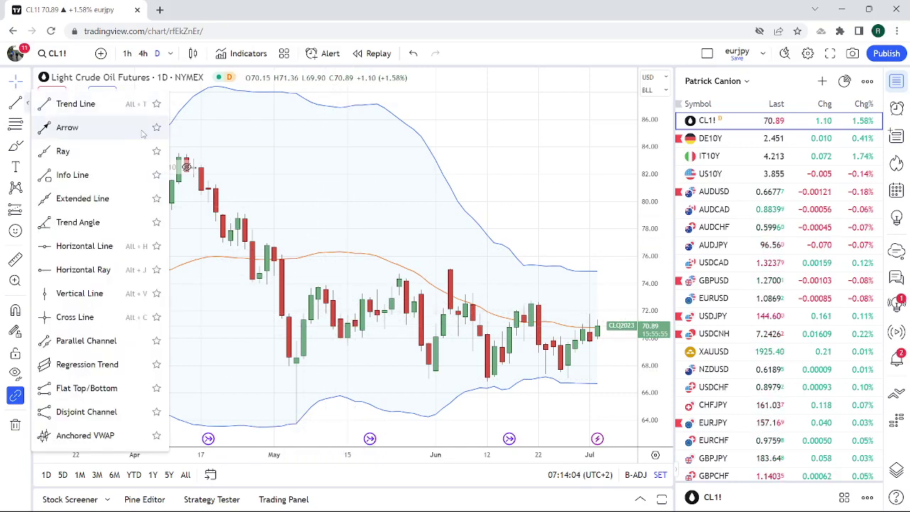
pyautogui.click(118, 198)
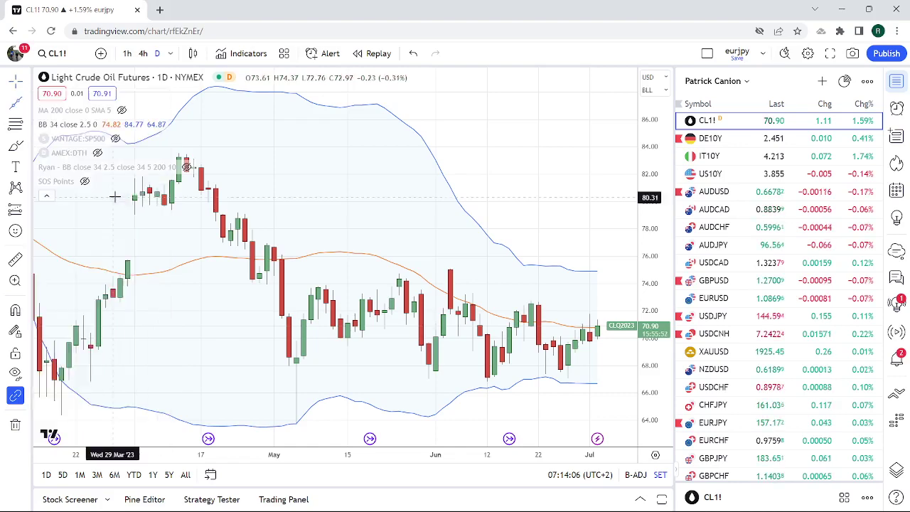
pyautogui.click(187, 153)
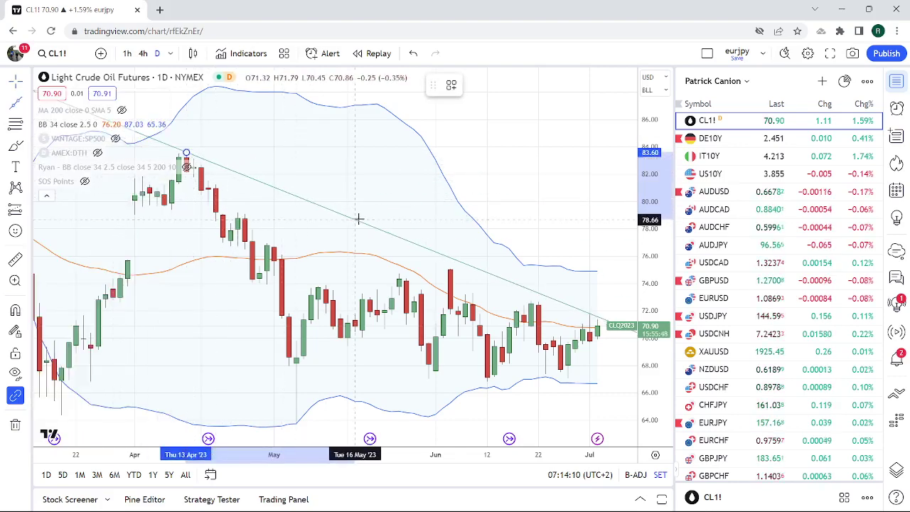
pyautogui.click(354, 219)
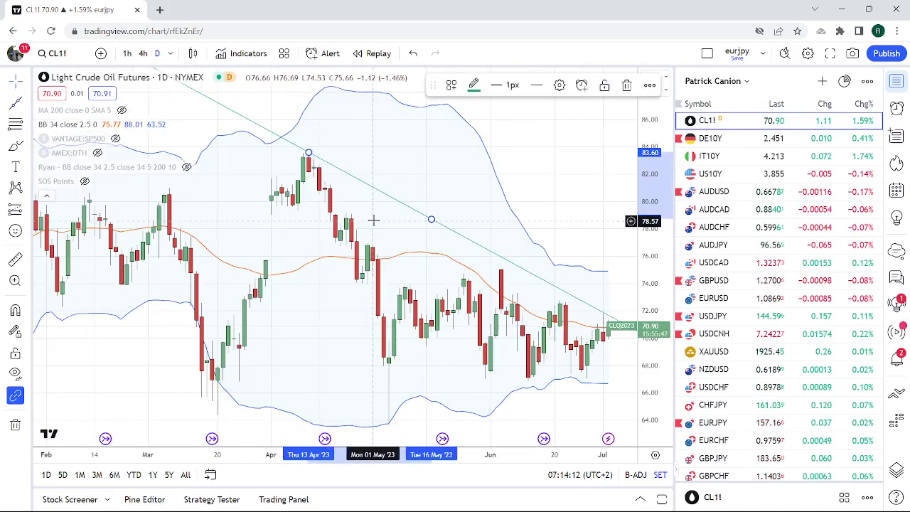
pyautogui.scroll(-3, 373, 221)
pyautogui.scroll(1, 373, 220)
pyautogui.scroll(1, 373, 220)
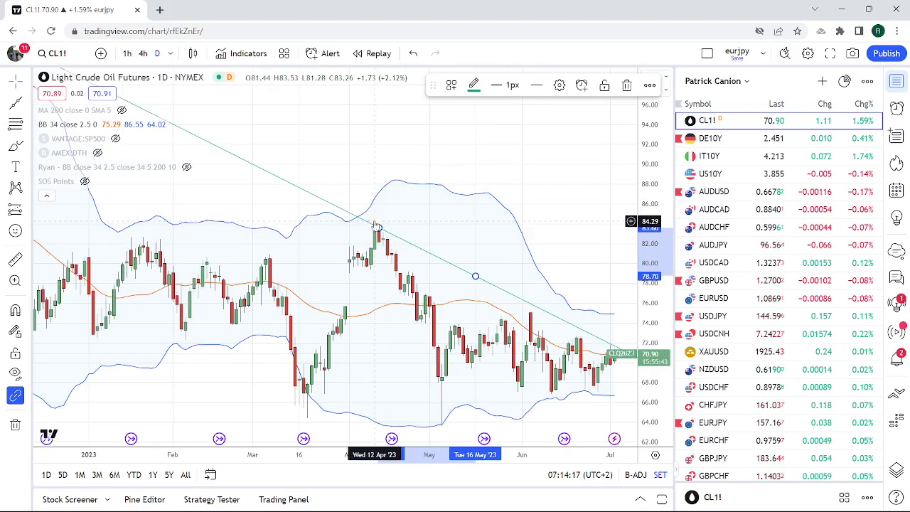
pyautogui.scroll(1, 373, 221)
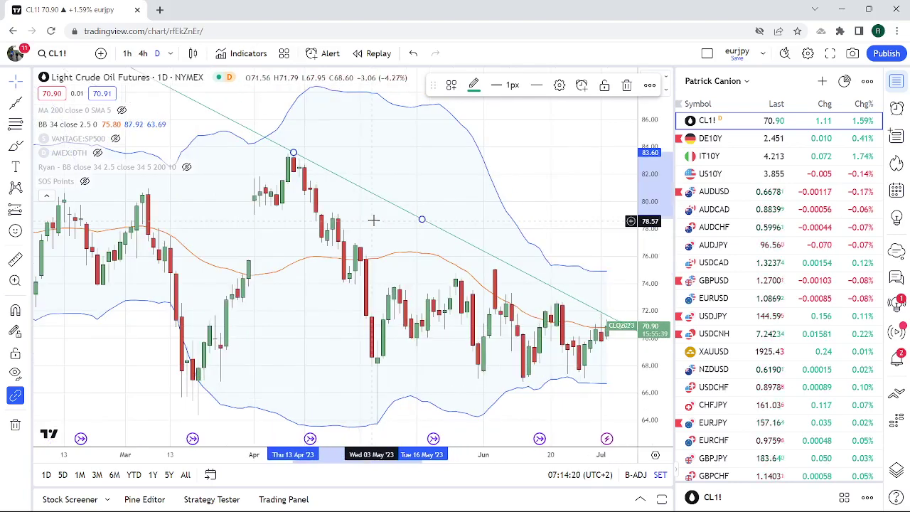
pyautogui.scroll(1, 373, 221)
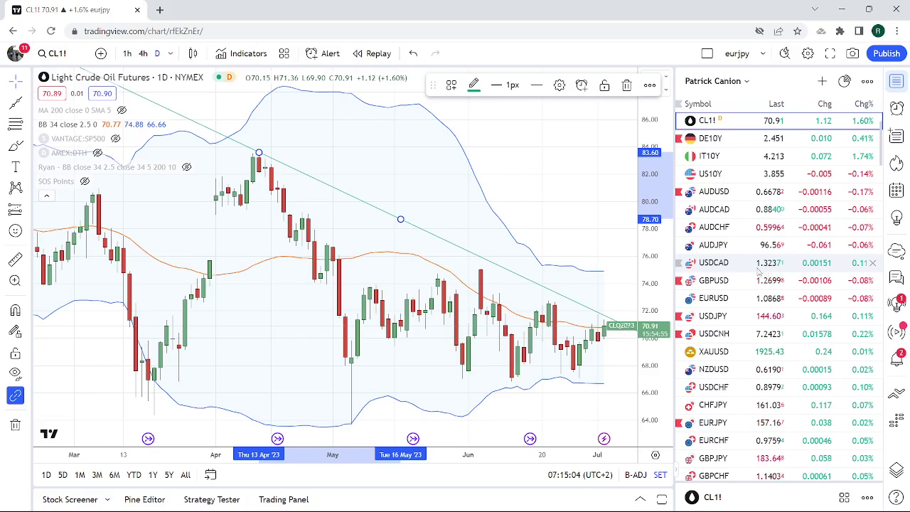
pyautogui.click(726, 352)
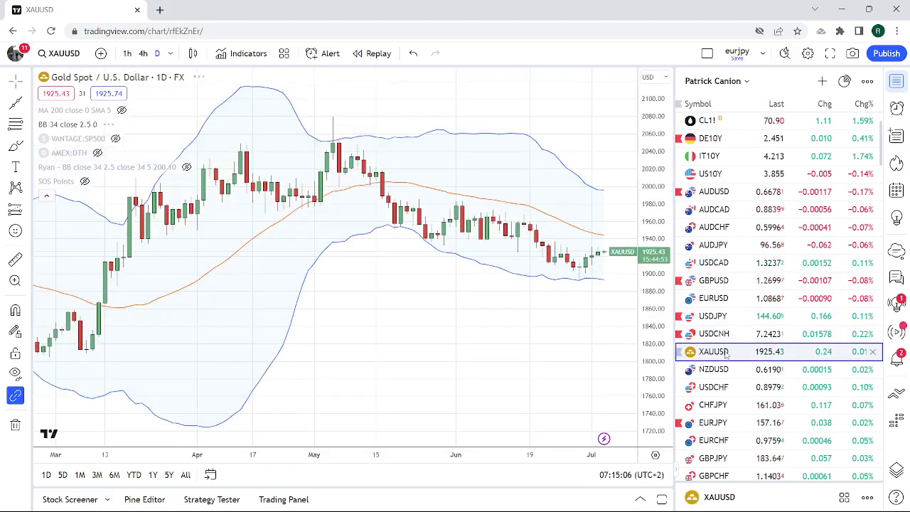
pyautogui.scroll(3, 481, 318)
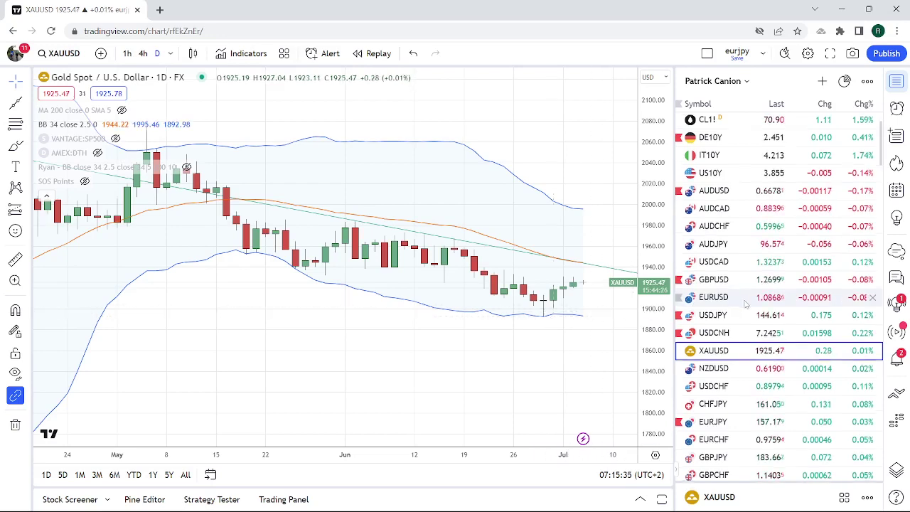
pyautogui.scroll(-2, 742, 363)
# - Load the EURCHF daily chart from the watchlist
pyautogui.click(739, 381)
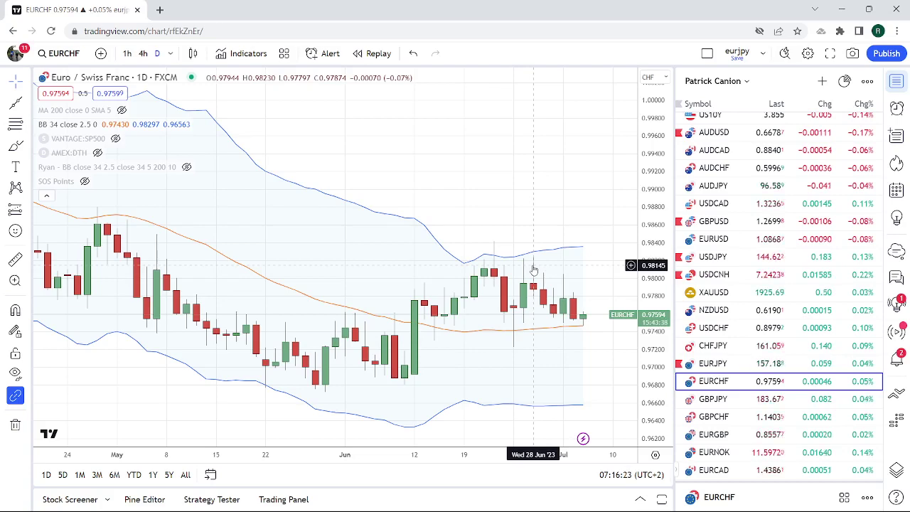
pyautogui.scroll(-3, 741, 345)
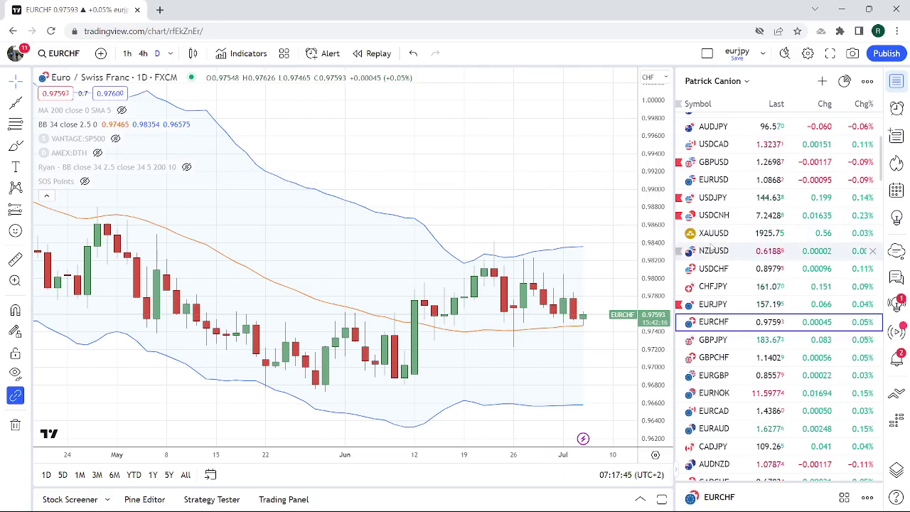
pyautogui.scroll(-1, 711, 246)
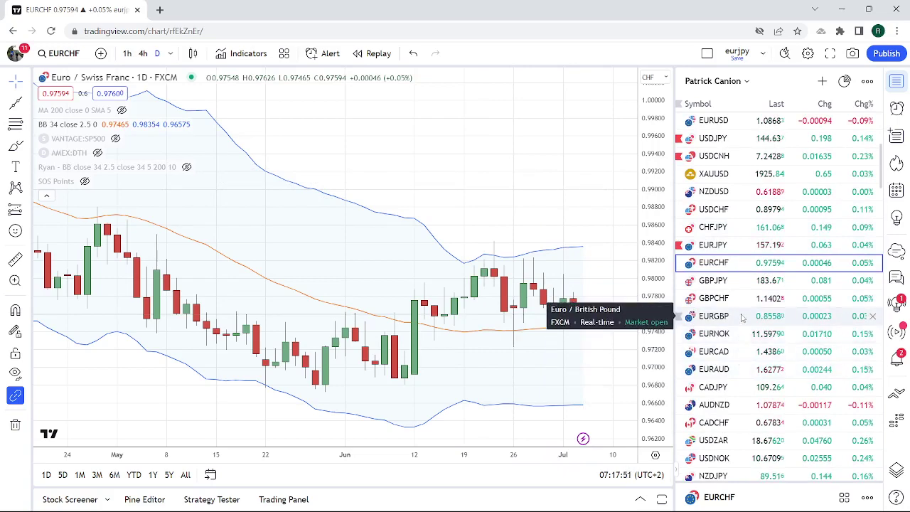
pyautogui.scroll(5, 739, 326)
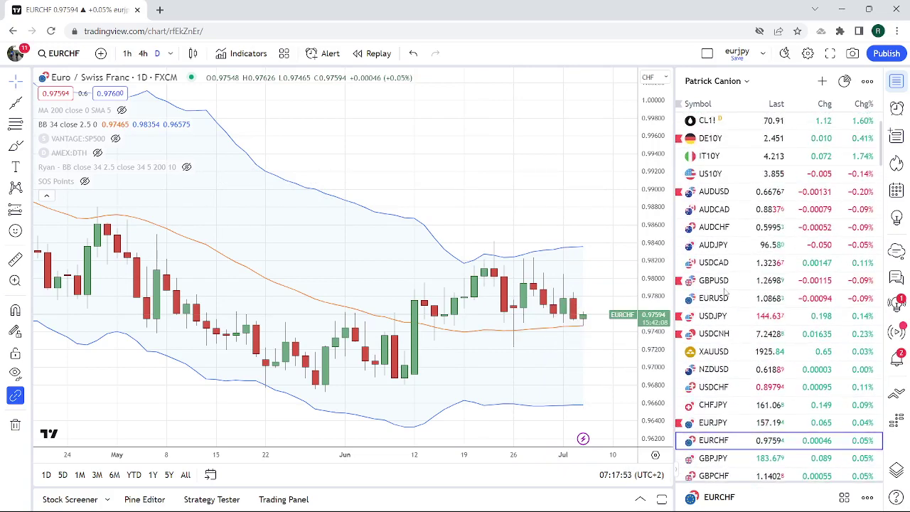
# - Glance at the EURUSD chart, then load the EURJPY daily chart from the watchlist
pyautogui.click(714, 299)
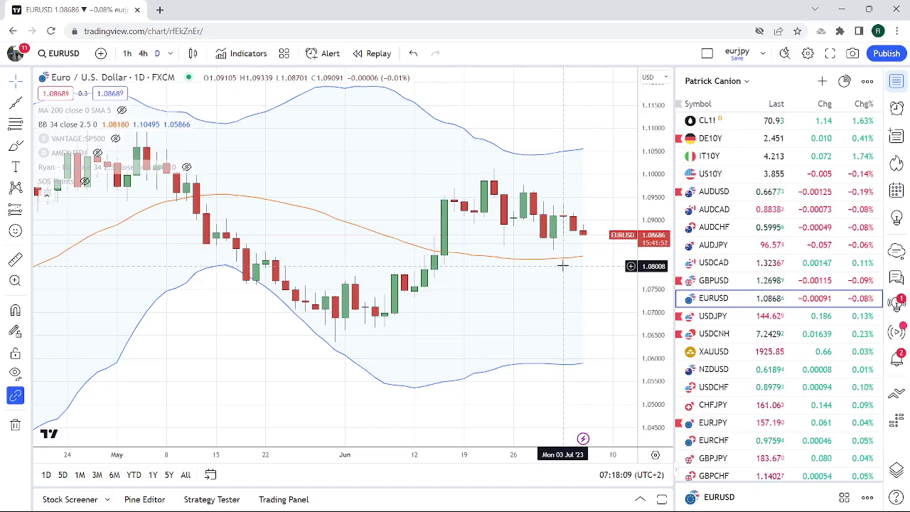
pyautogui.scroll(-1, 728, 280)
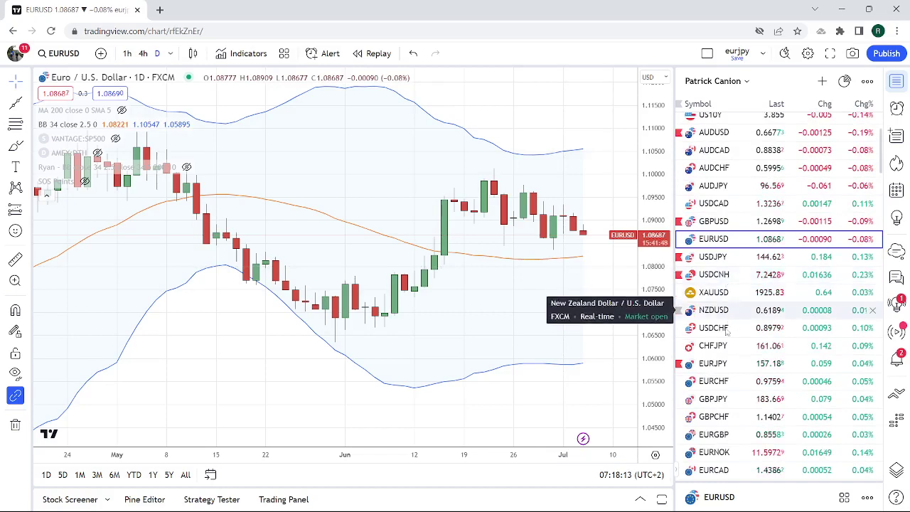
pyautogui.click(727, 364)
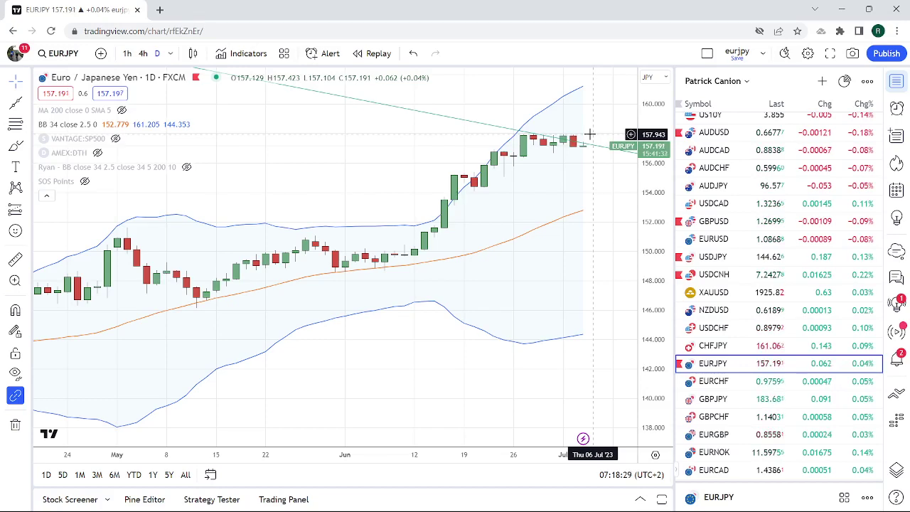
# - Load the USDJPY daily chart and hide its steep rising trend line
pyautogui.click(712, 258)
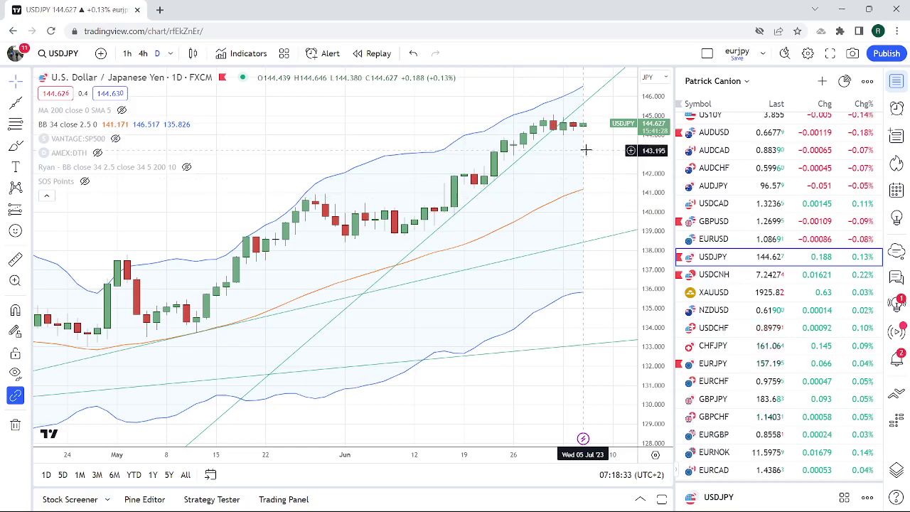
pyautogui.rightClick(527, 157)
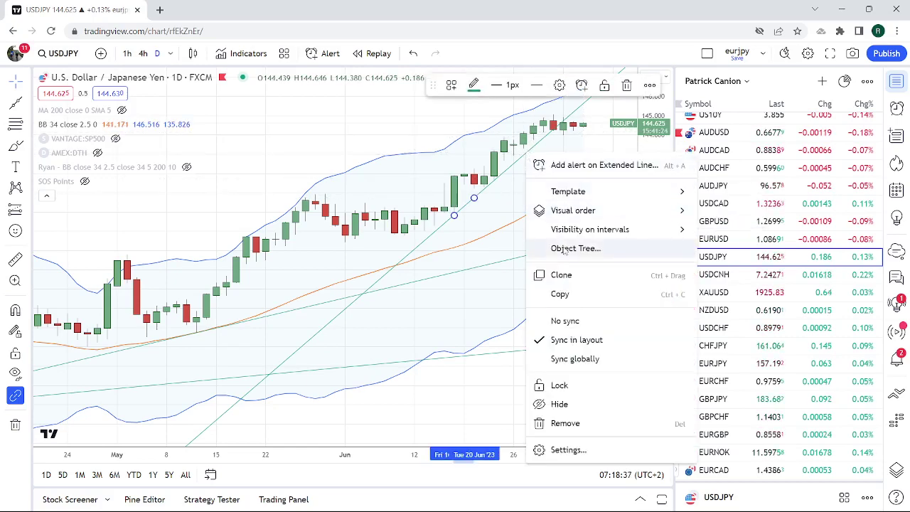
pyautogui.click(559, 404)
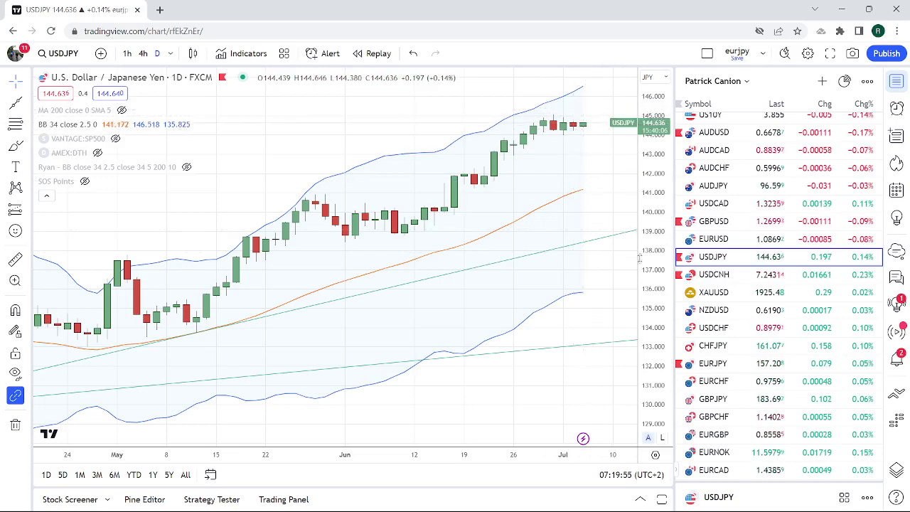
# - Go back to EURJPY and hide the long descending extended trend line over recent candles
pyautogui.click(734, 365)
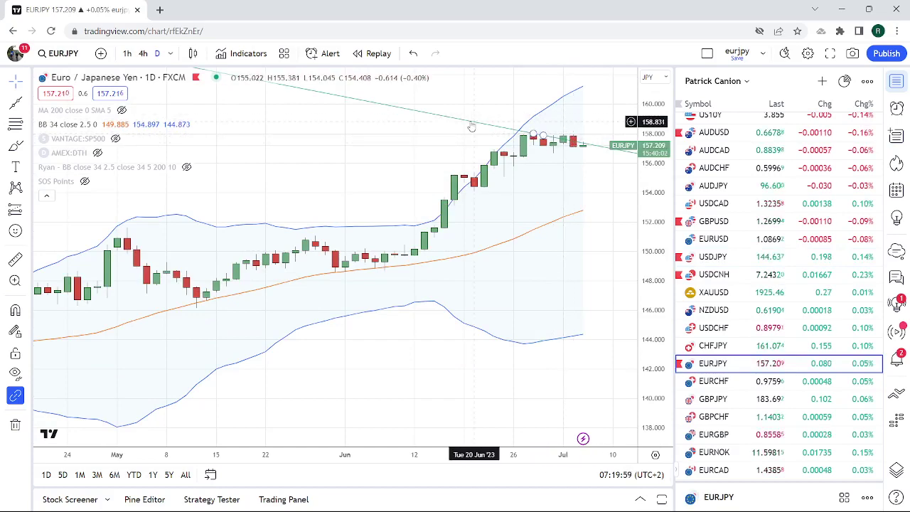
pyautogui.rightClick(472, 125)
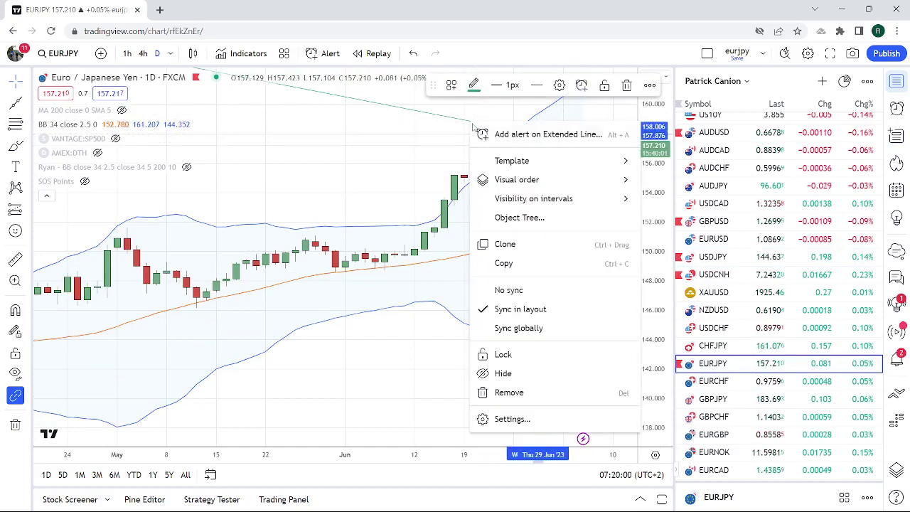
pyautogui.click(532, 373)
pyautogui.scroll(-1, 718, 339)
pyautogui.scroll(-3, 718, 340)
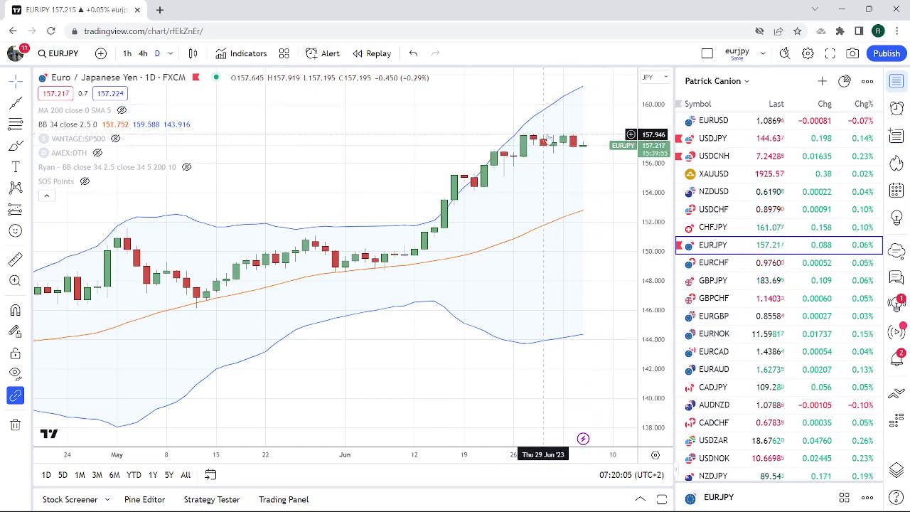
pyautogui.scroll(-2, 842, 282)
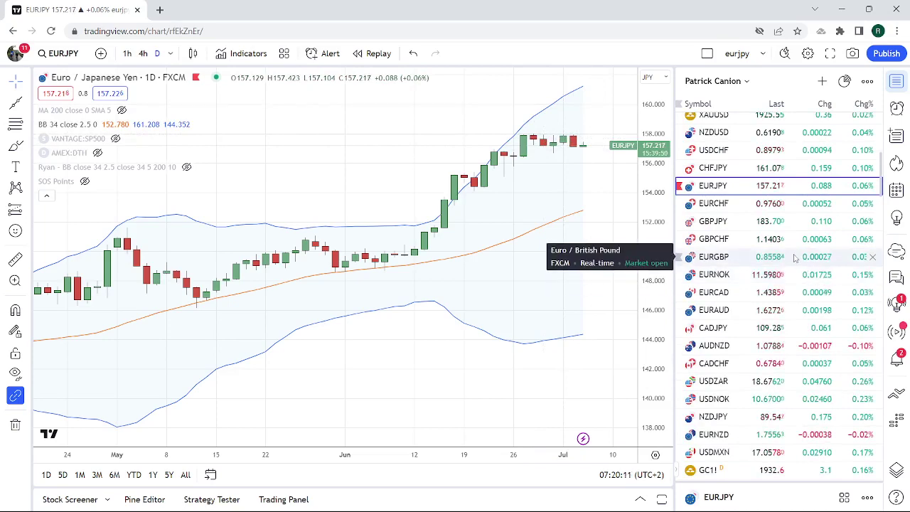
pyautogui.scroll(5, 794, 260)
pyautogui.scroll(3, 794, 260)
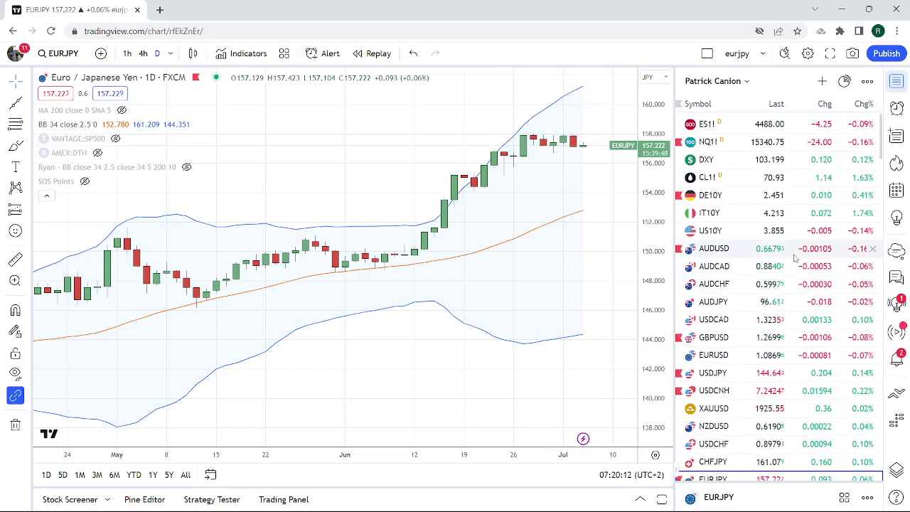
pyautogui.scroll(-1, 794, 259)
pyautogui.scroll(-2, 794, 259)
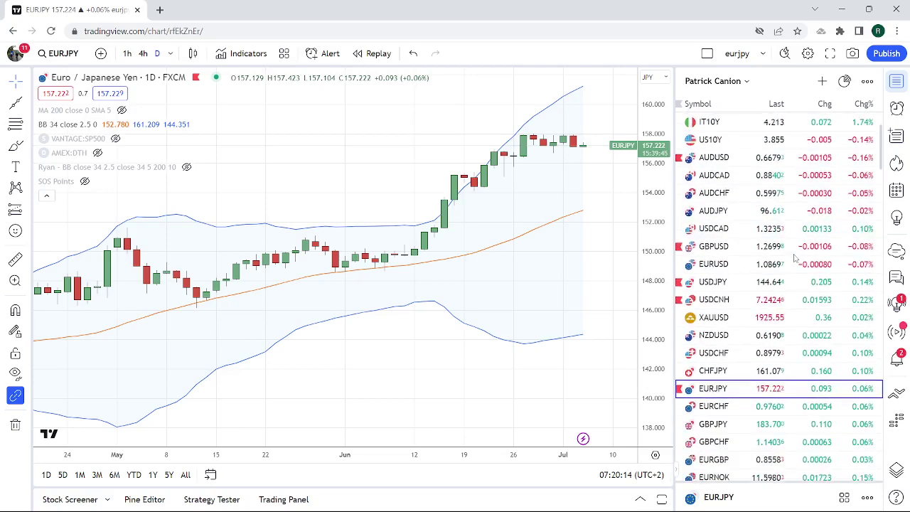
# - Load the USDCNH daily chart and browse further down the watchlist
pyautogui.click(772, 272)
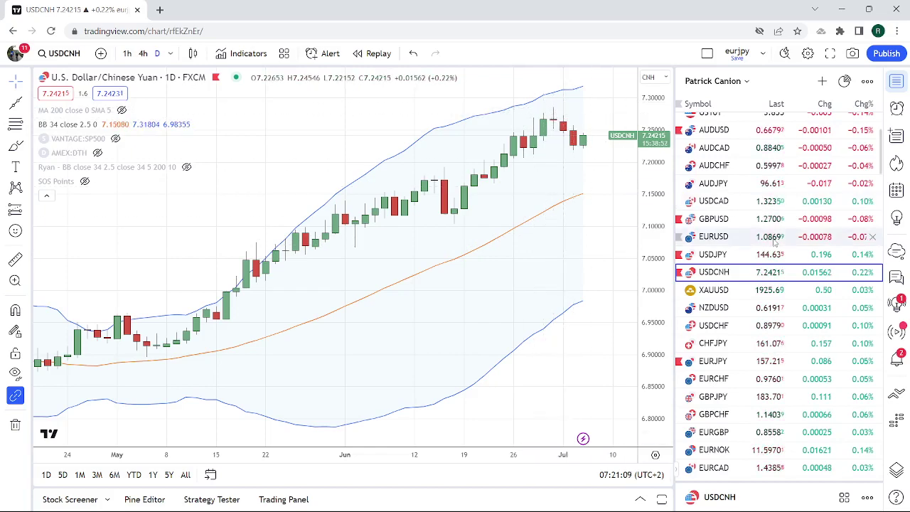
pyautogui.scroll(-3, 774, 241)
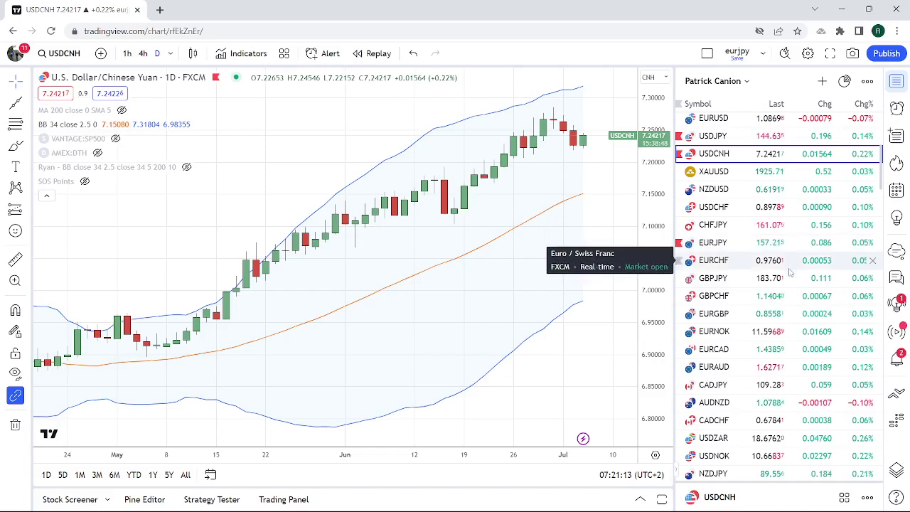
pyautogui.scroll(-4, 789, 279)
pyautogui.scroll(6, 791, 285)
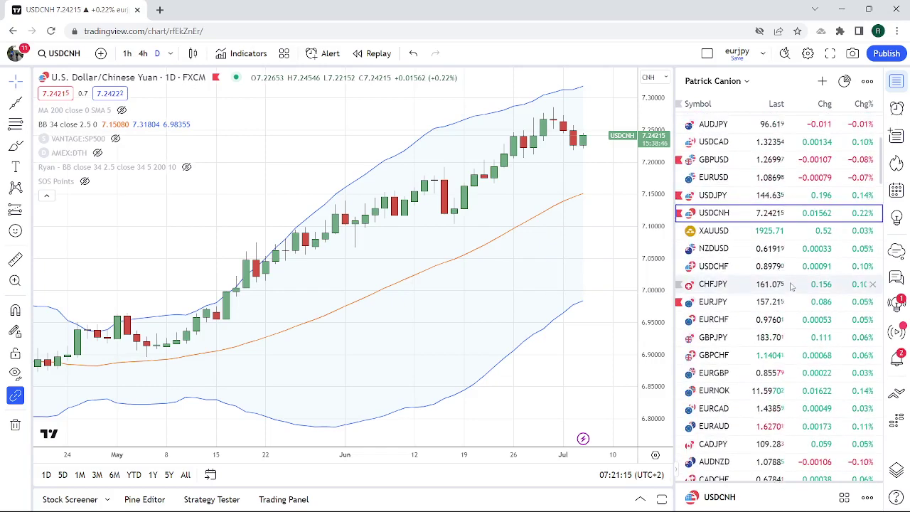
pyautogui.scroll(-3, 791, 285)
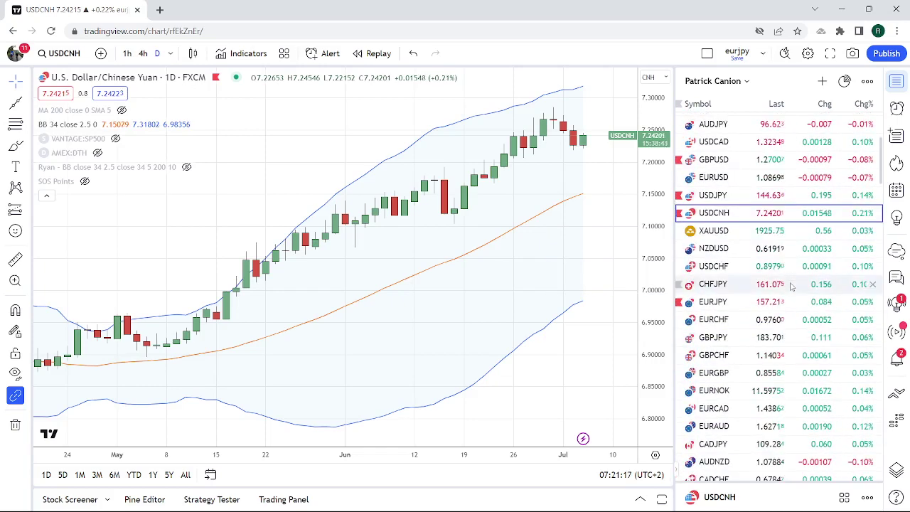